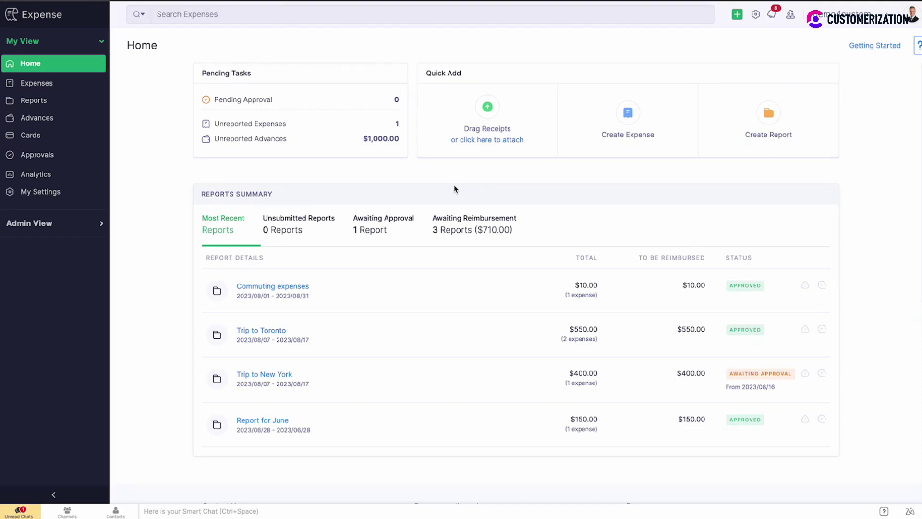
Switch to Admin View and open the Automation Actions settings showing the existing Rejected alert
left_click(42, 230)
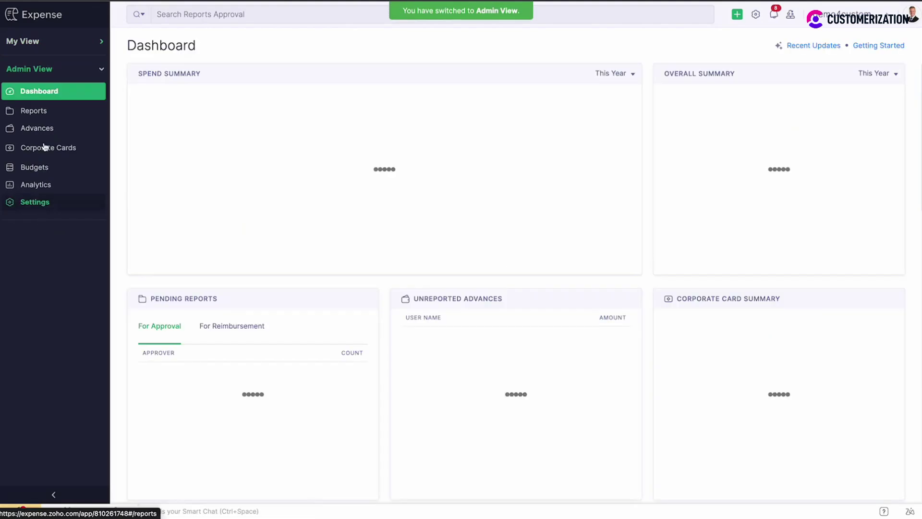
left_click(35, 204)
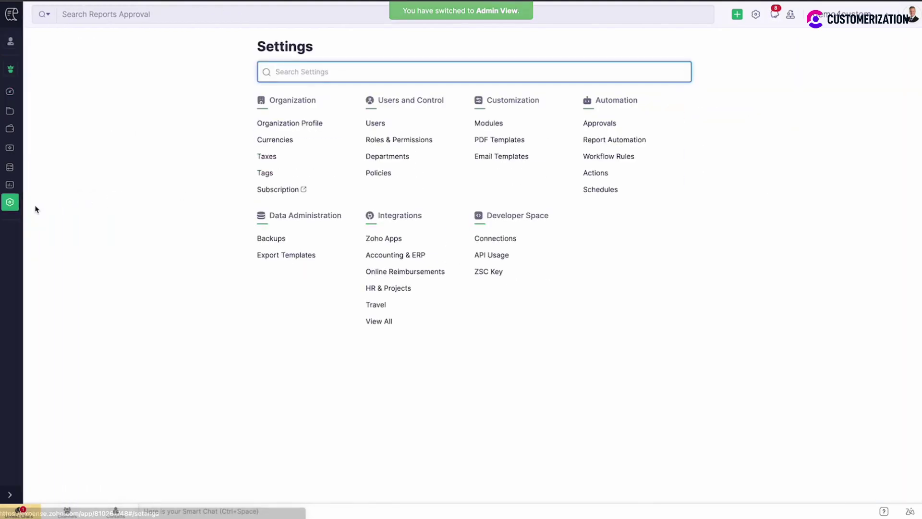
left_click(605, 173)
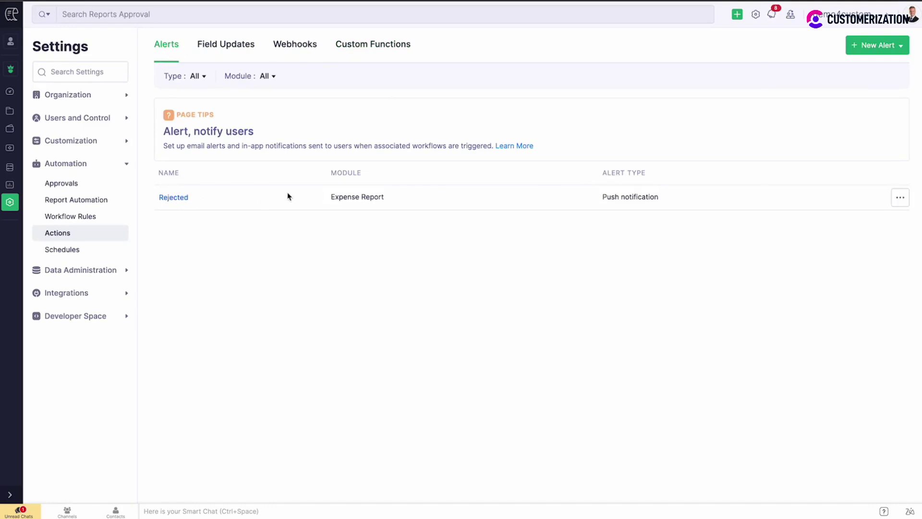
Start a new email alert named 'Approved report' for the Reports module
mouse_move(629, 197)
left_click(870, 52)
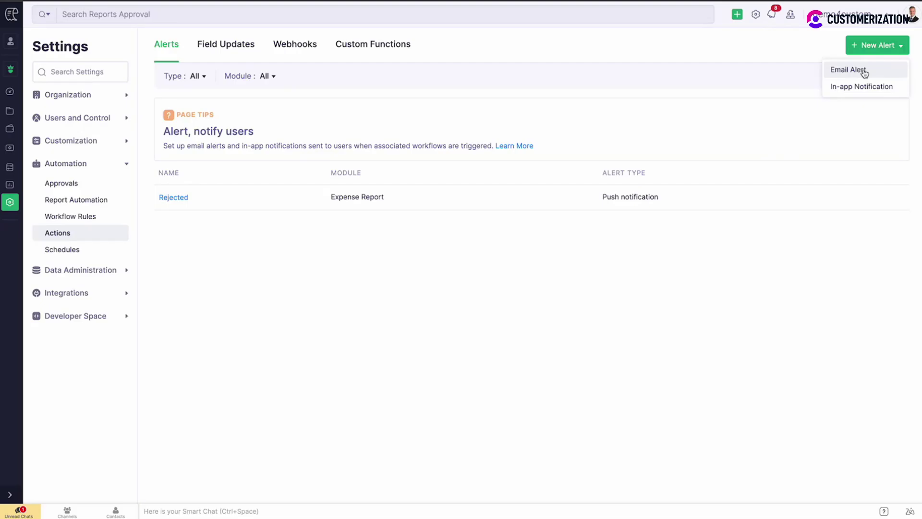
left_click(865, 72)
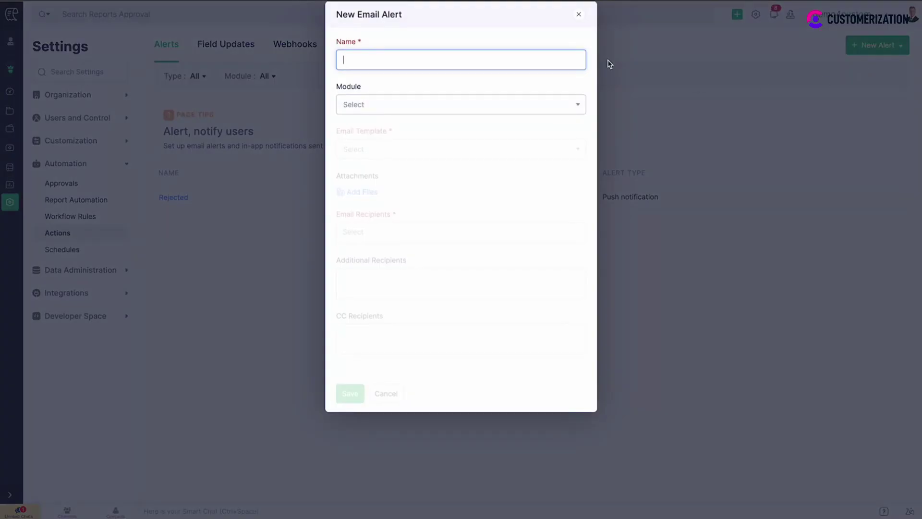
type("Ap")
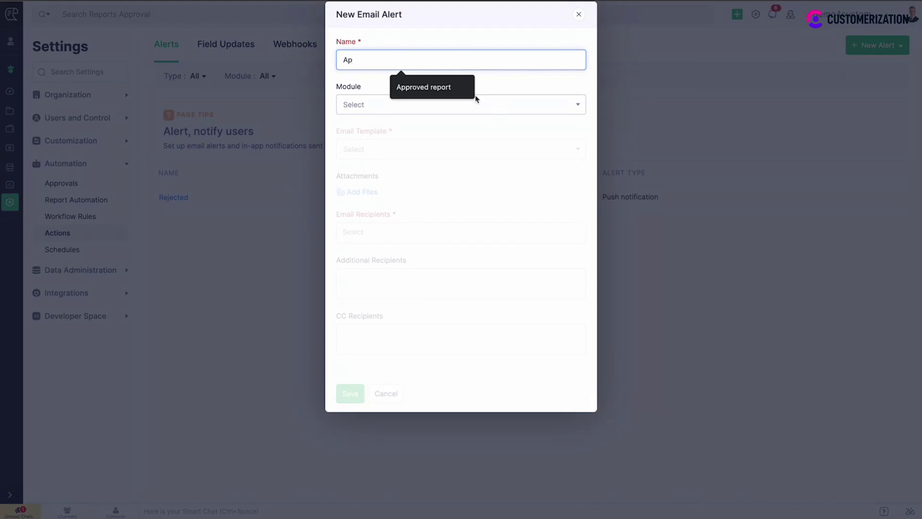
left_click(475, 96)
left_click(467, 106)
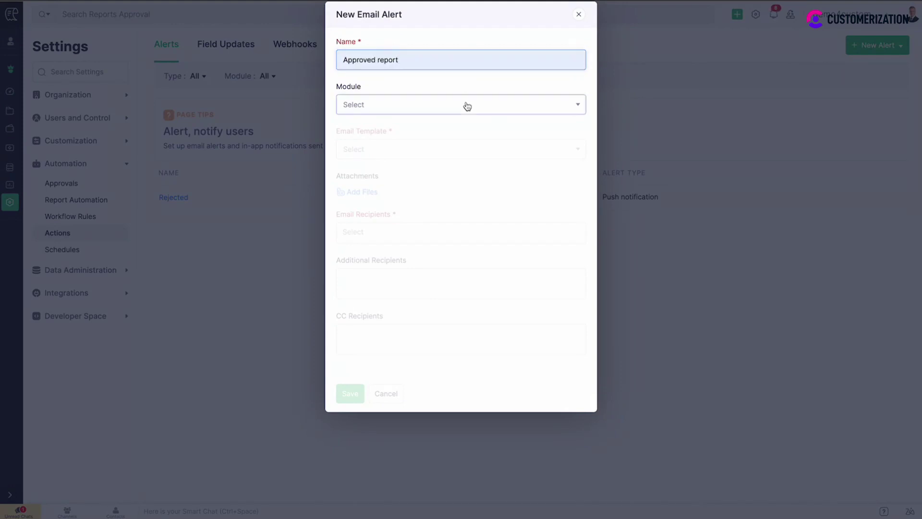
left_click(447, 130)
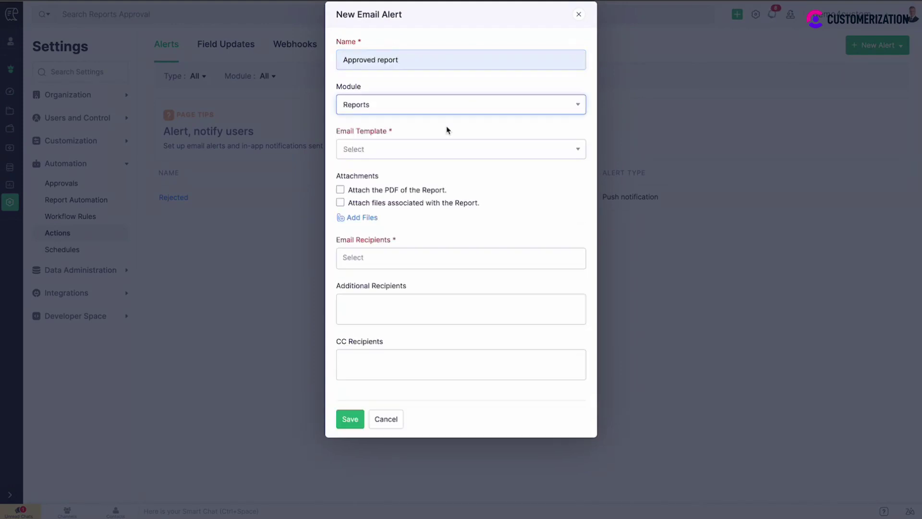
Use the Report approved template, attach the report PDF, and send it to the Owner
left_click(451, 153)
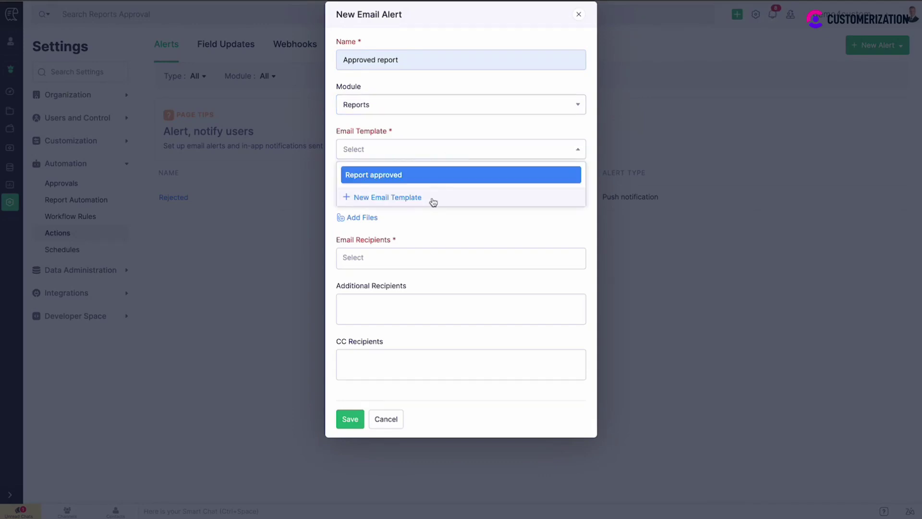
left_click(405, 180)
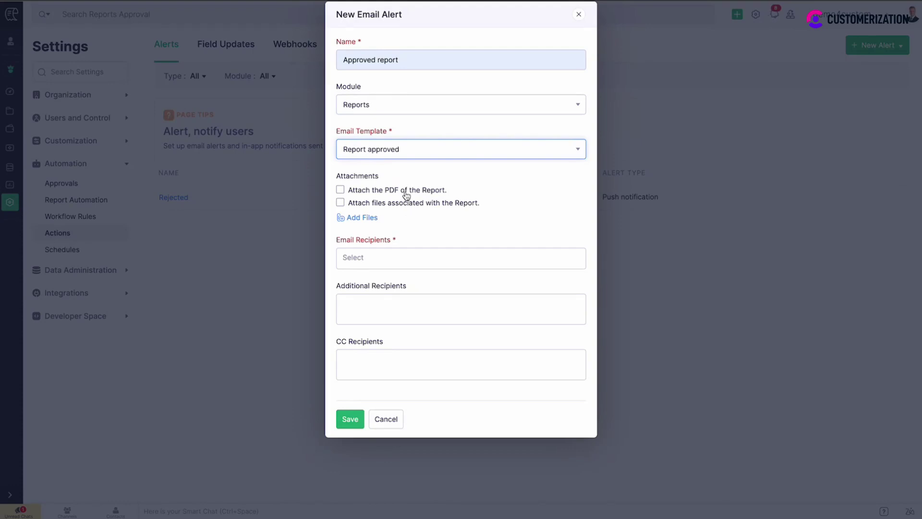
left_click(406, 194)
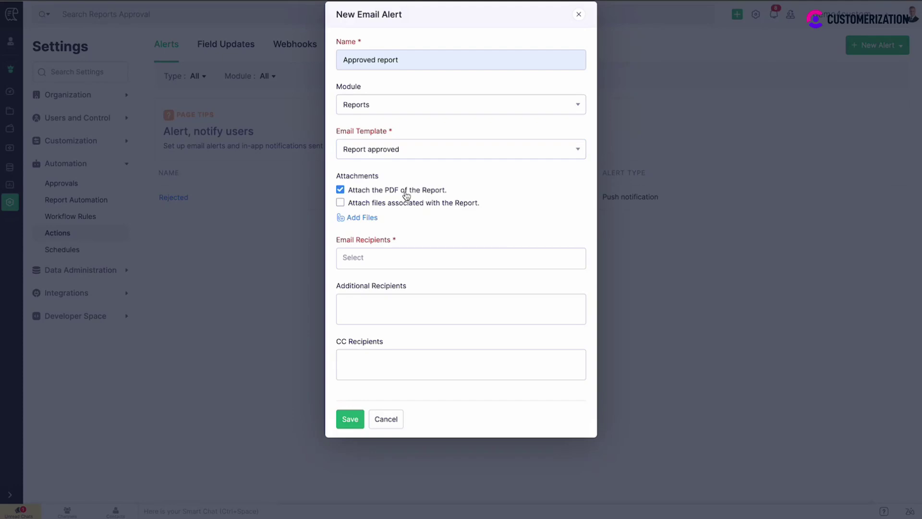
left_click(399, 263)
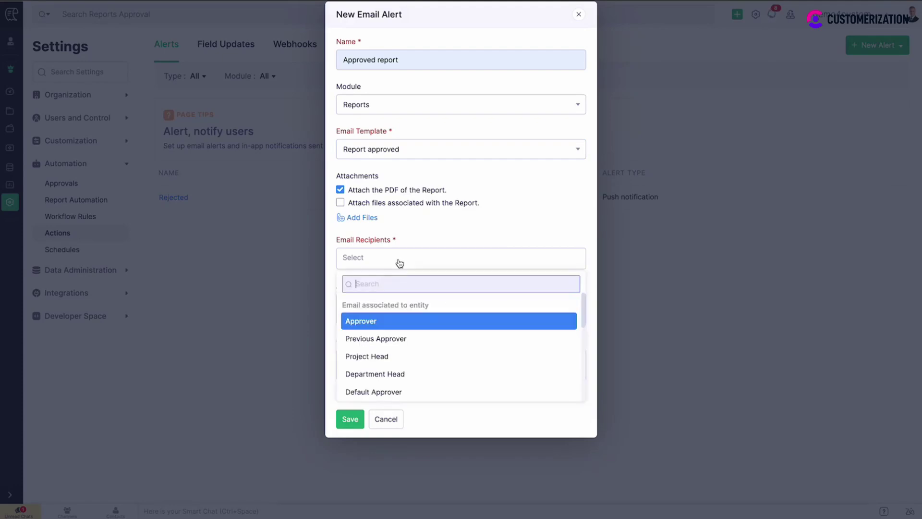
type("own")
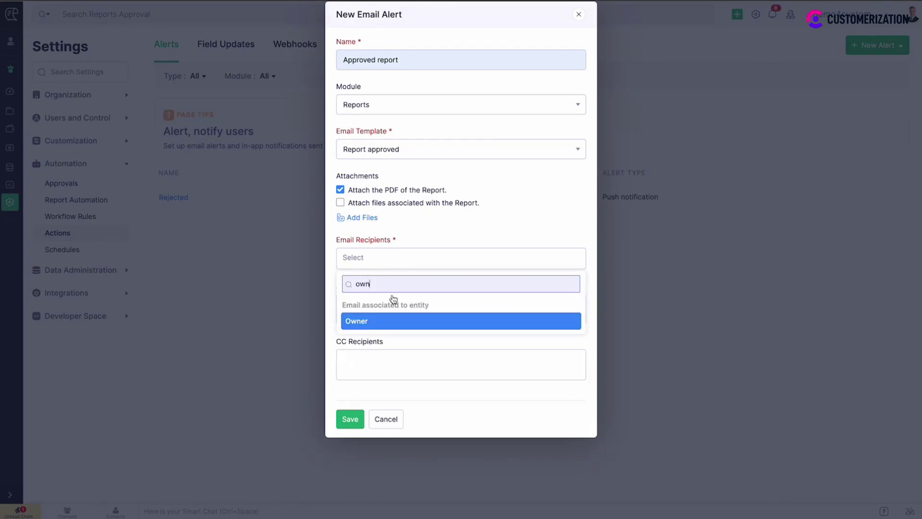
left_click(398, 326)
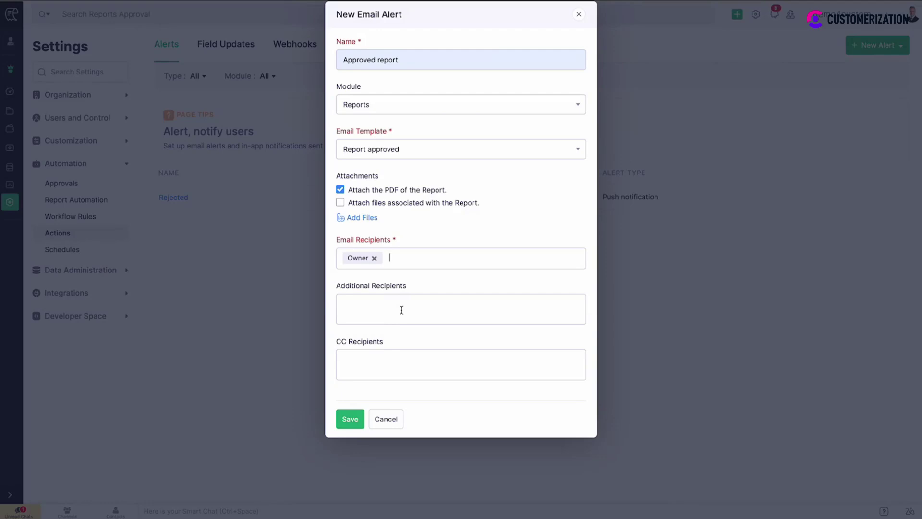
Save the Approved report email alert, then view the Rejected notification's details without changes
left_click(359, 421)
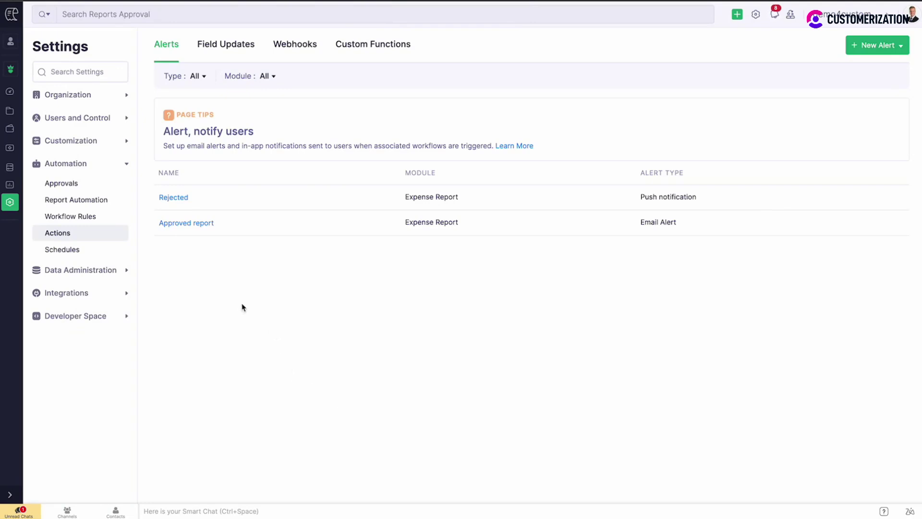
left_click(178, 199)
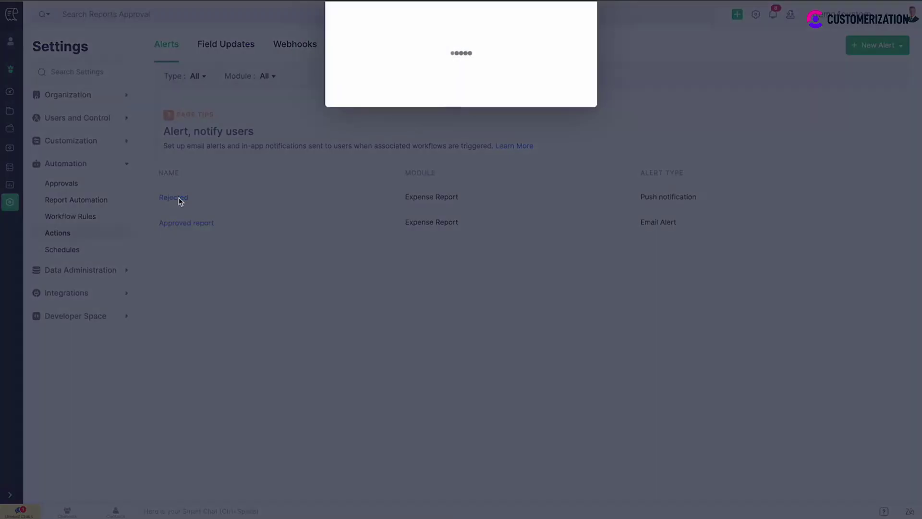
left_click(396, 288)
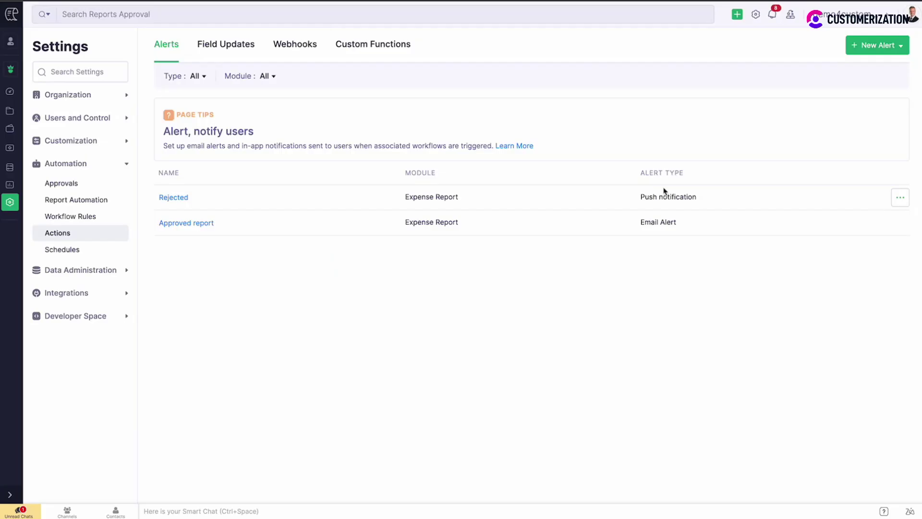
Rename the Rejected push notification to 'Rejected report'
left_click(904, 204)
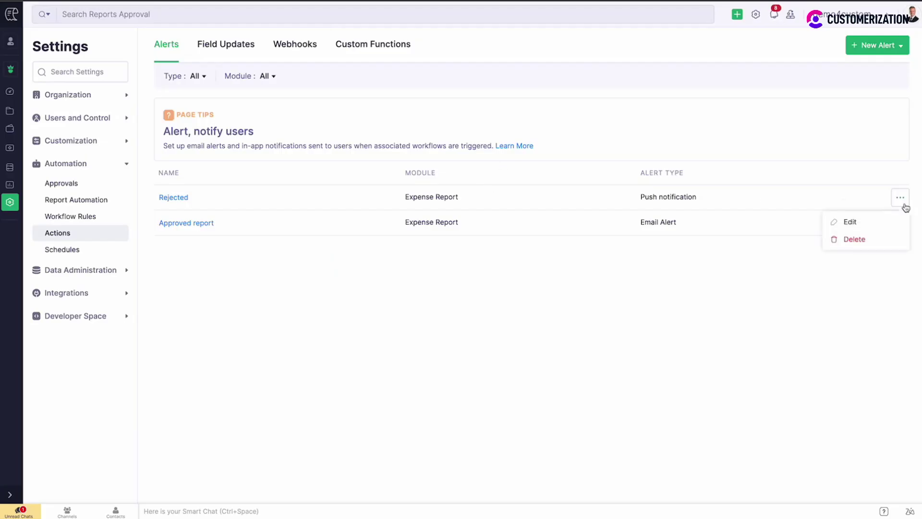
left_click(873, 222)
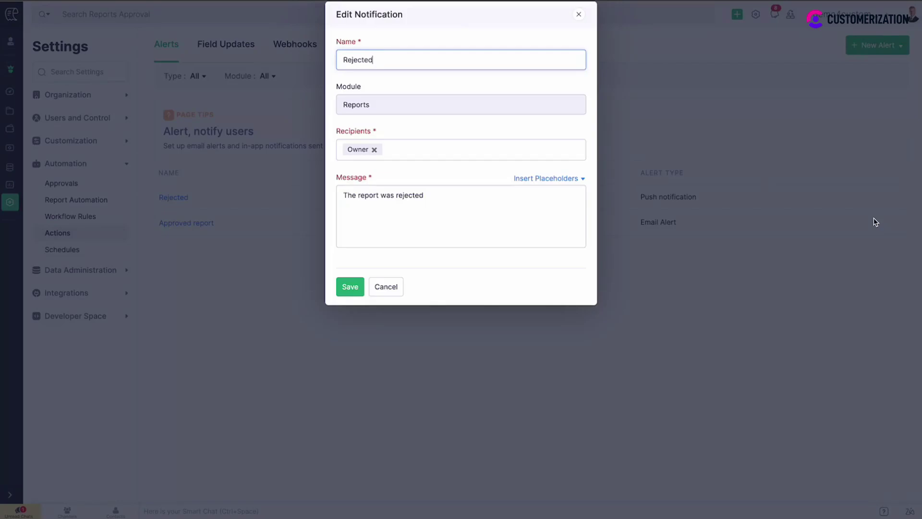
left_click(459, 32)
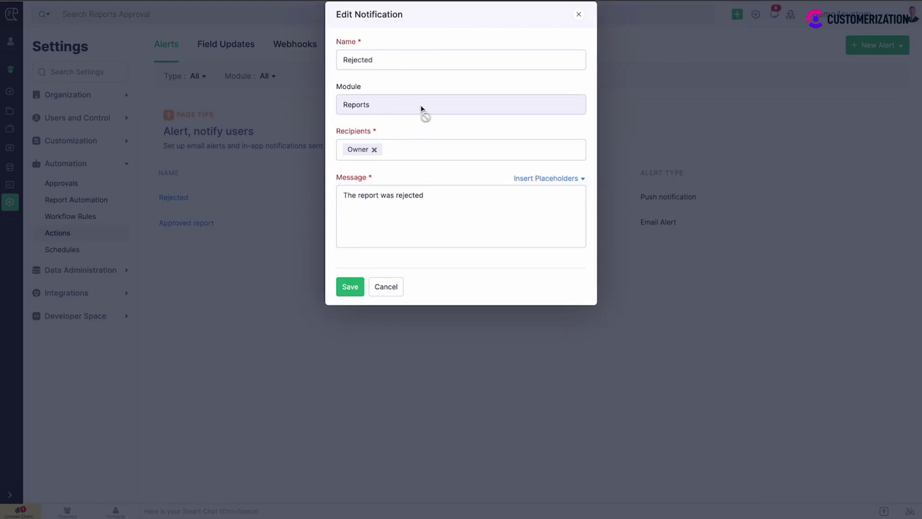
left_click(405, 64)
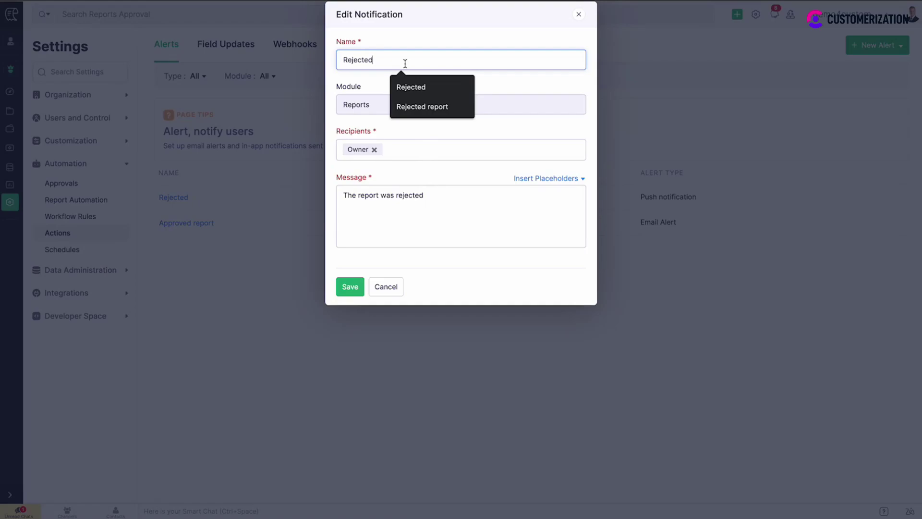
type("report")
key("Return")
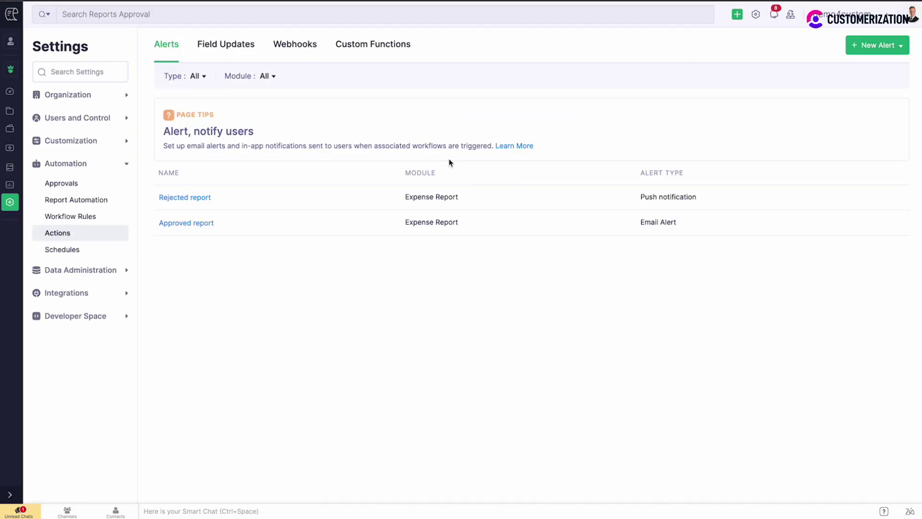
Start a new field update named 'Approved' for the Reports module
left_click(229, 50)
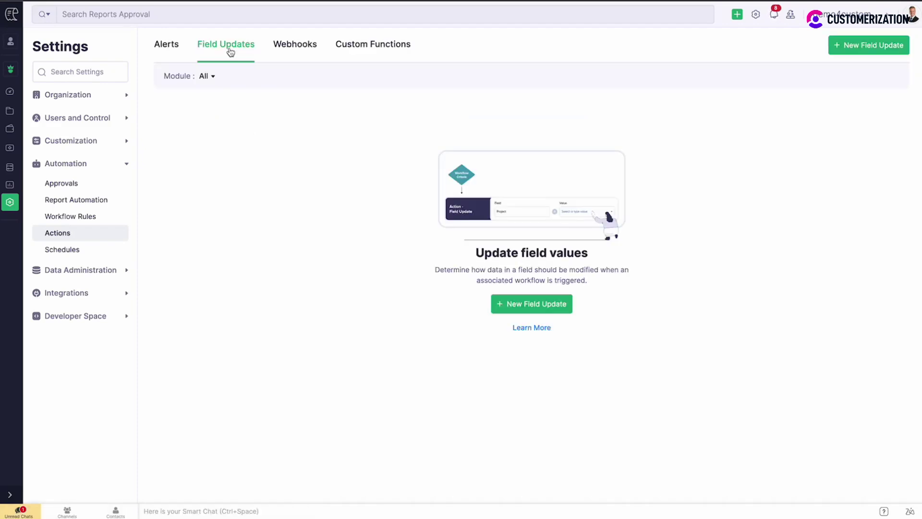
left_click(860, 46)
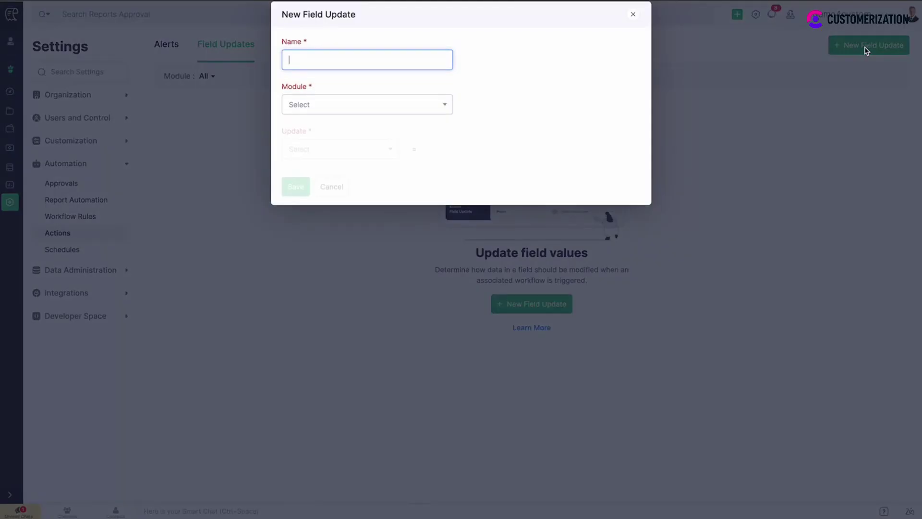
type("Approv")
type("ed")
left_click(416, 104)
left_click(393, 130)
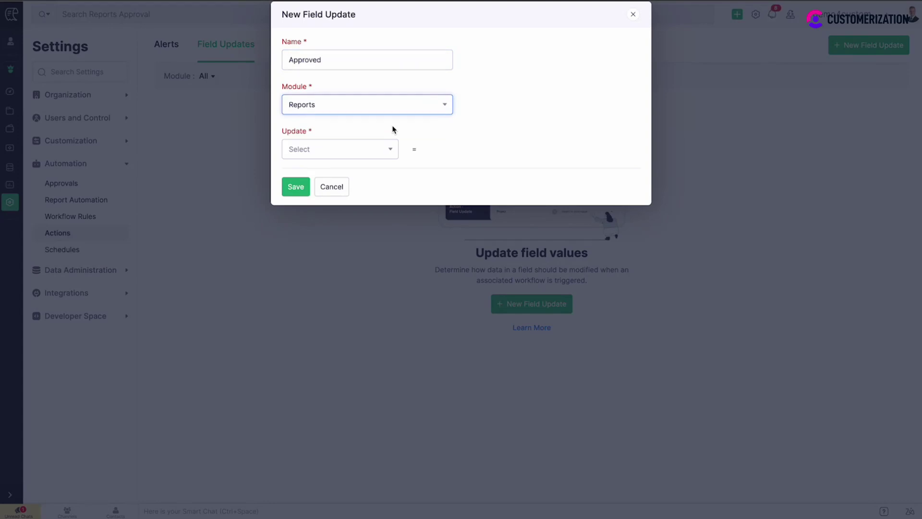
Set the field update to change Purpose/Description to 'Approved'
left_click(370, 154)
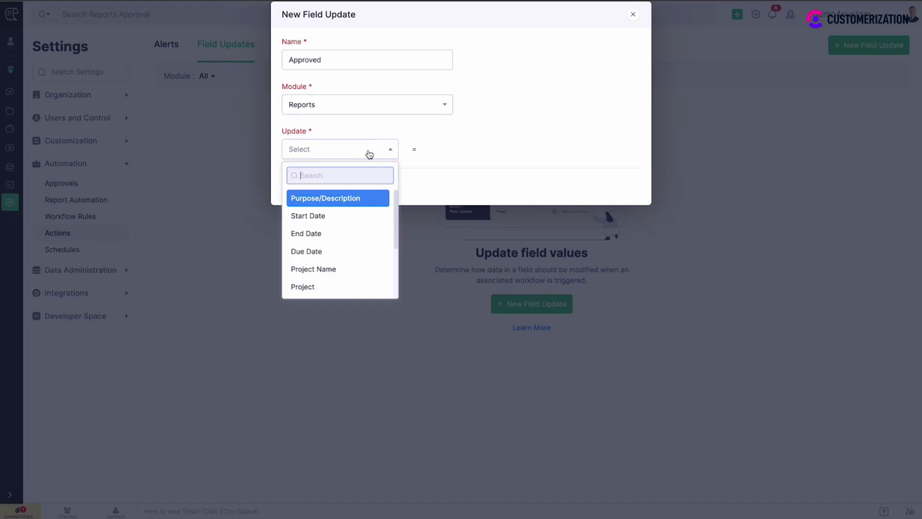
left_click(352, 198)
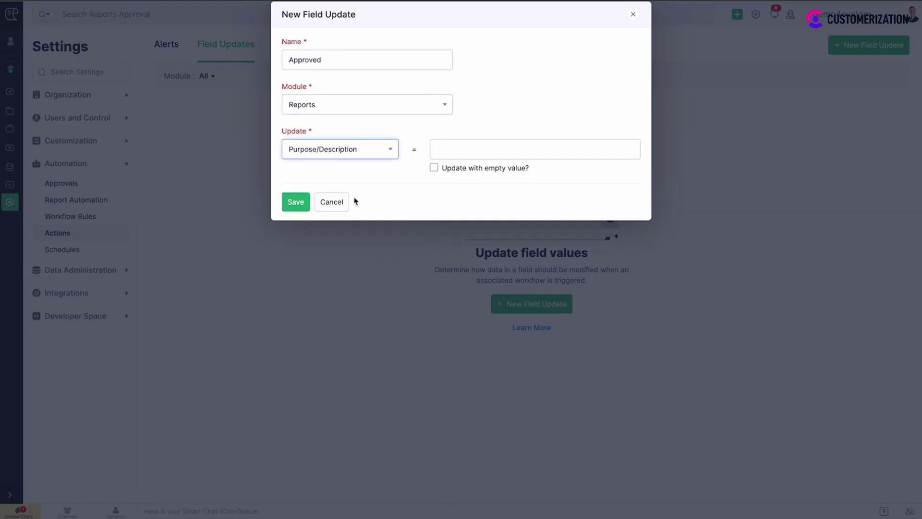
left_click(496, 141)
type("Approve")
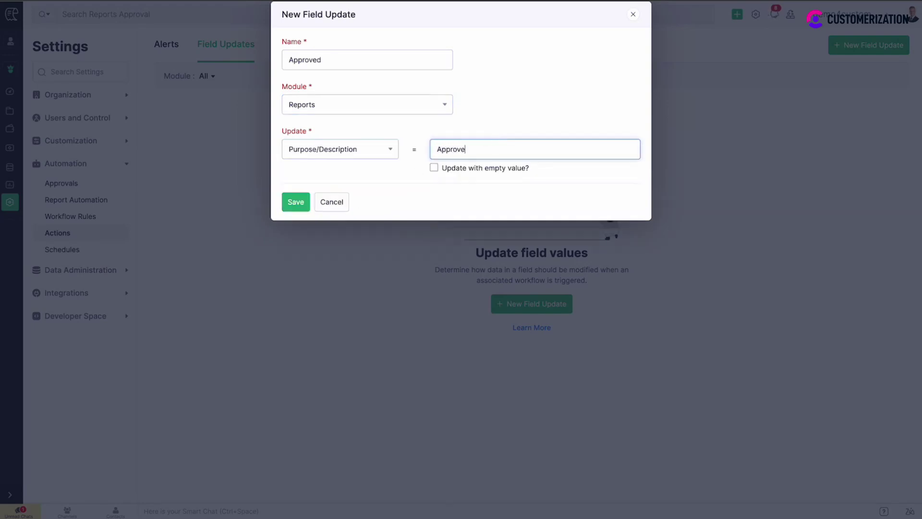
type("d")
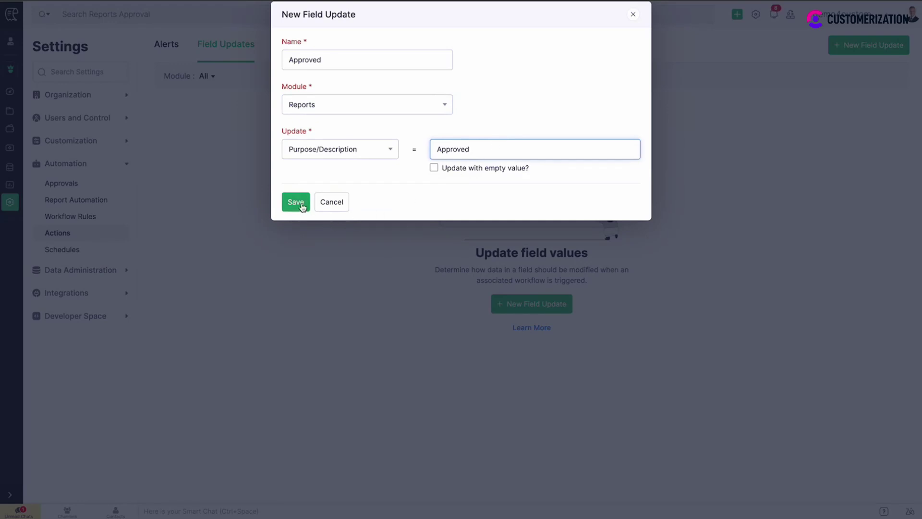